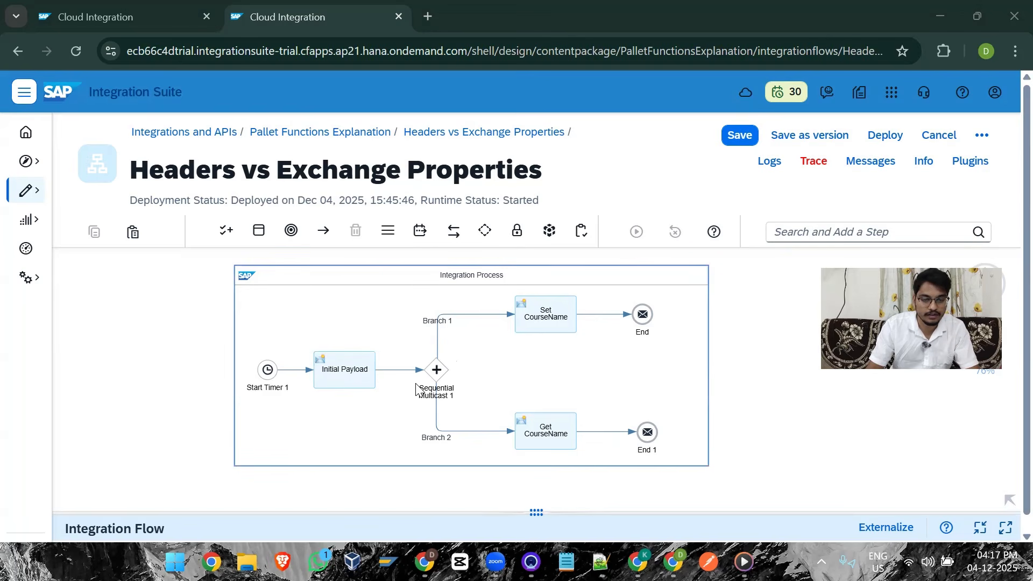
Review the message body defined in the Initial Payload content modifier.
click(353, 371)
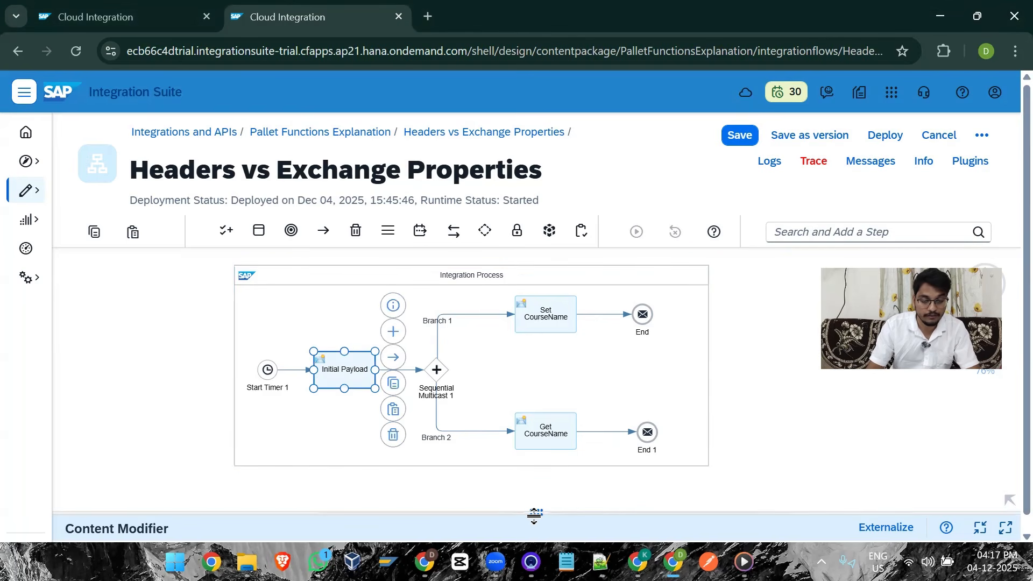
drag(533, 515, 535, 316)
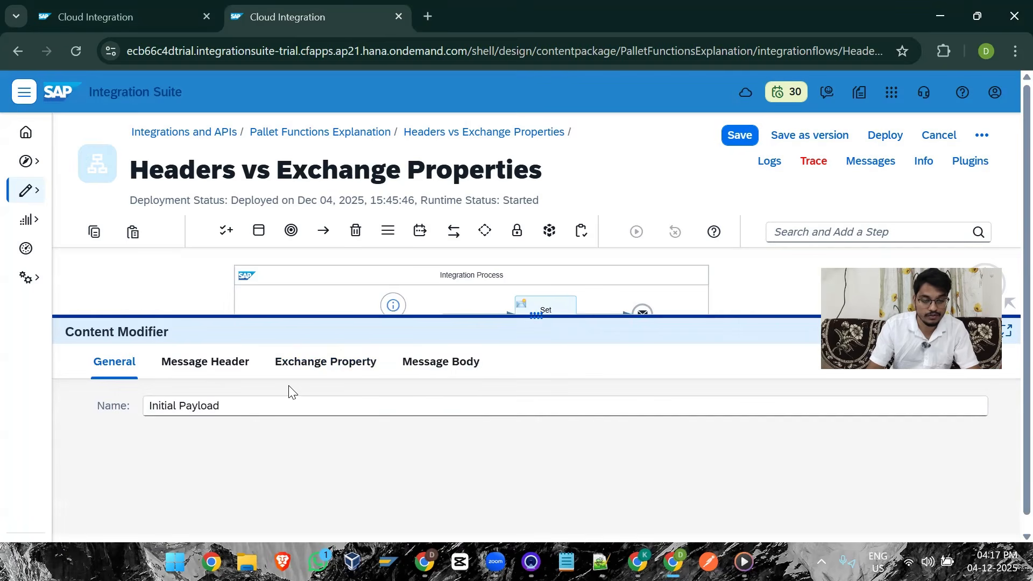
click(328, 371)
click(444, 359)
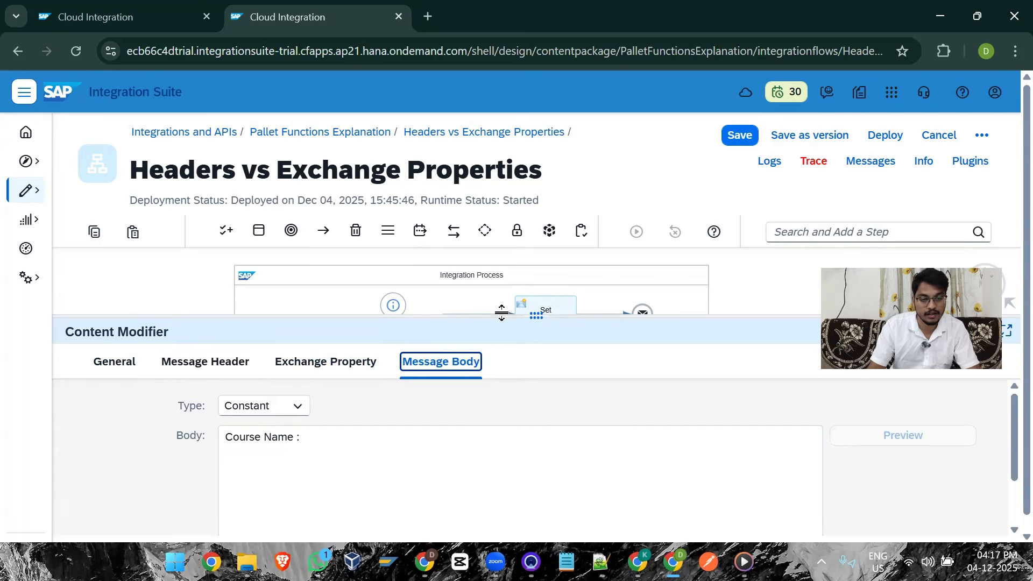
drag(482, 404, 483, 461)
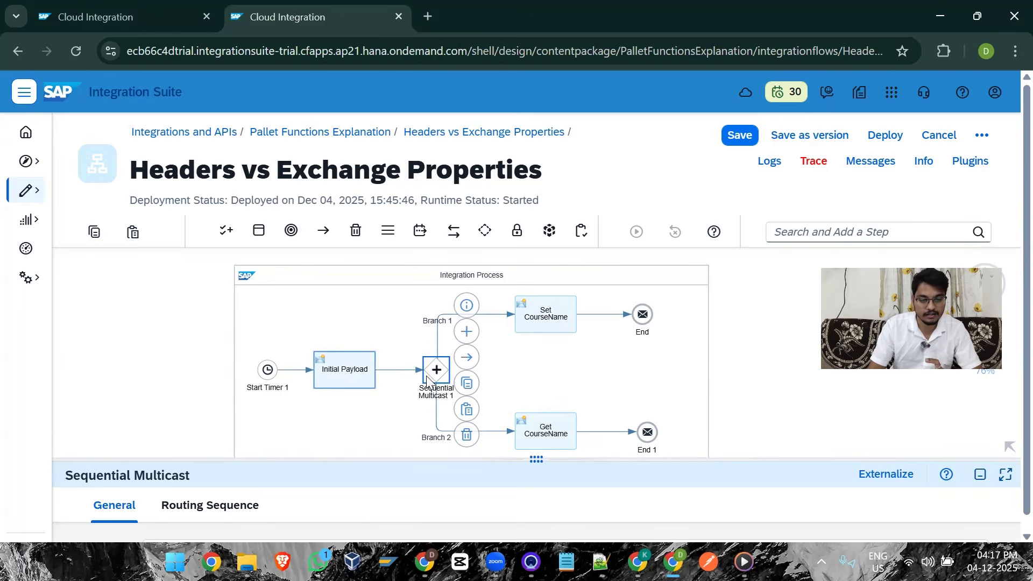
click(339, 371)
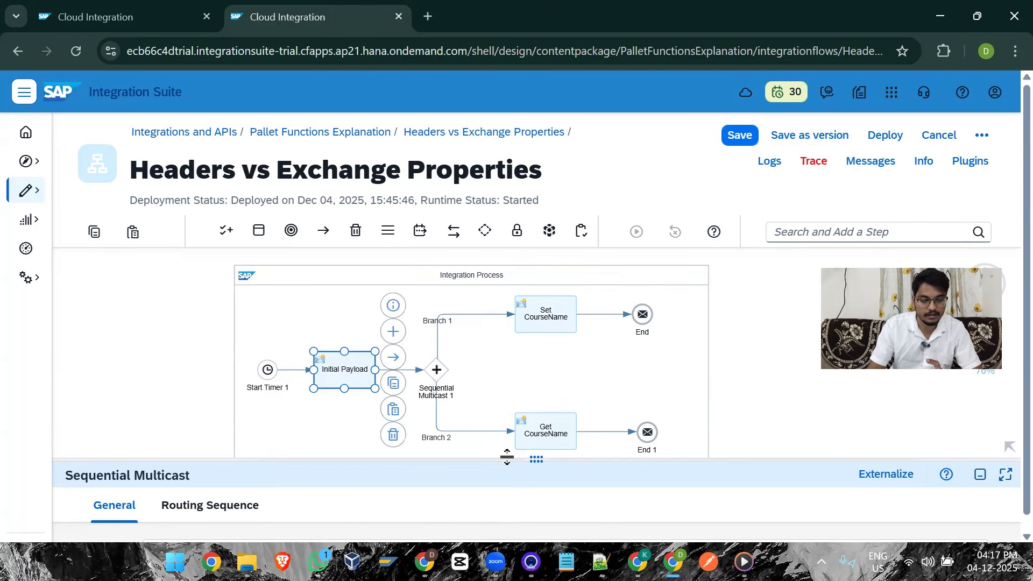
drag(506, 458, 460, 506)
click(441, 431)
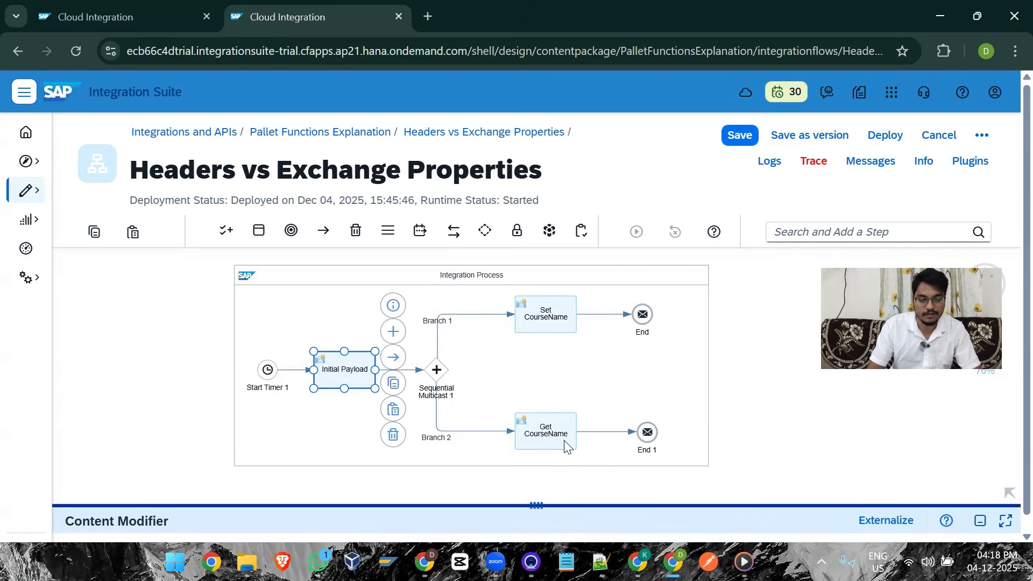
Review the name and exchange property settings of the Set CourseName content modifier in Branch 1.
click(542, 322)
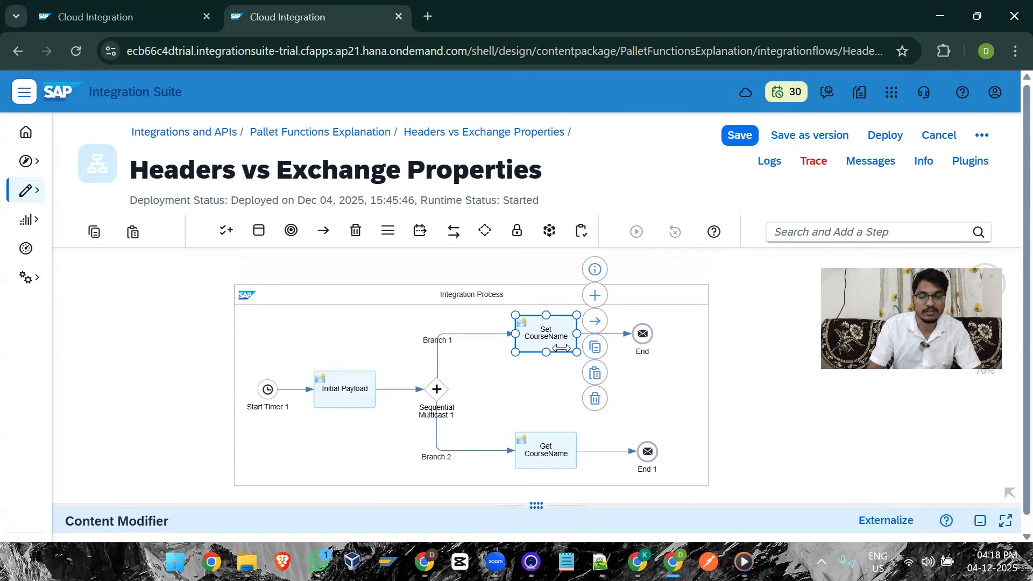
click(534, 505)
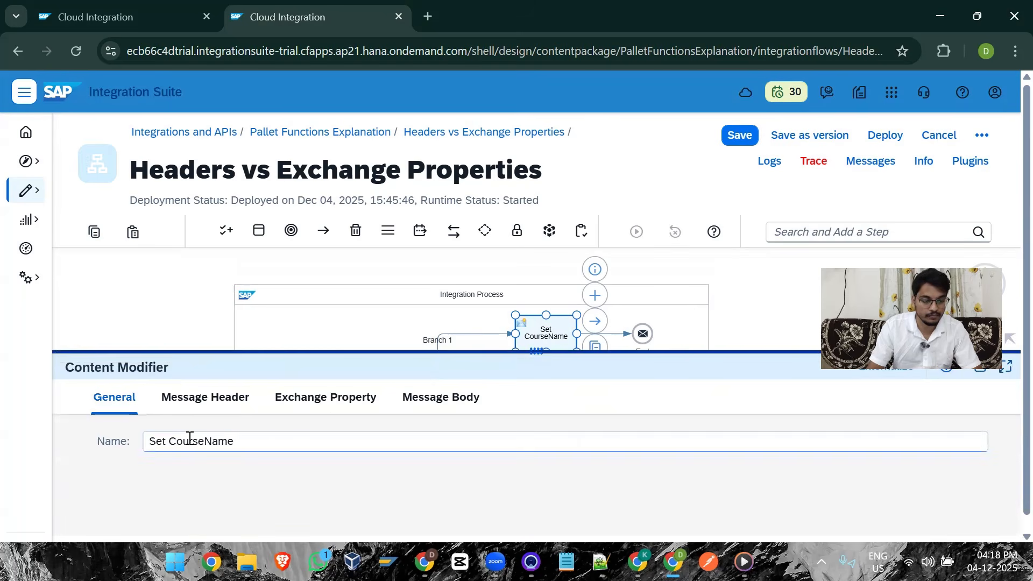
triple_click(189, 438)
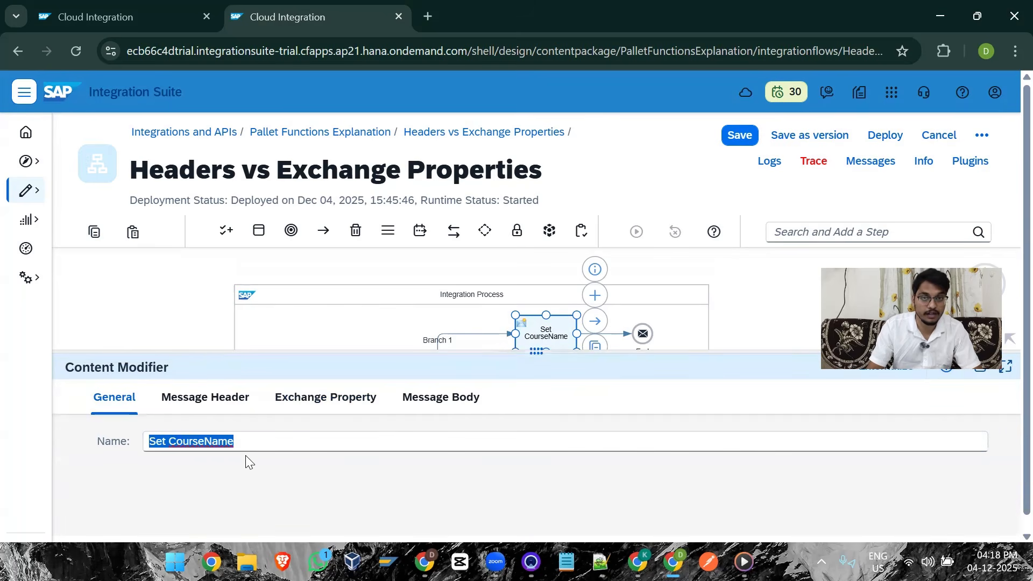
click(314, 399)
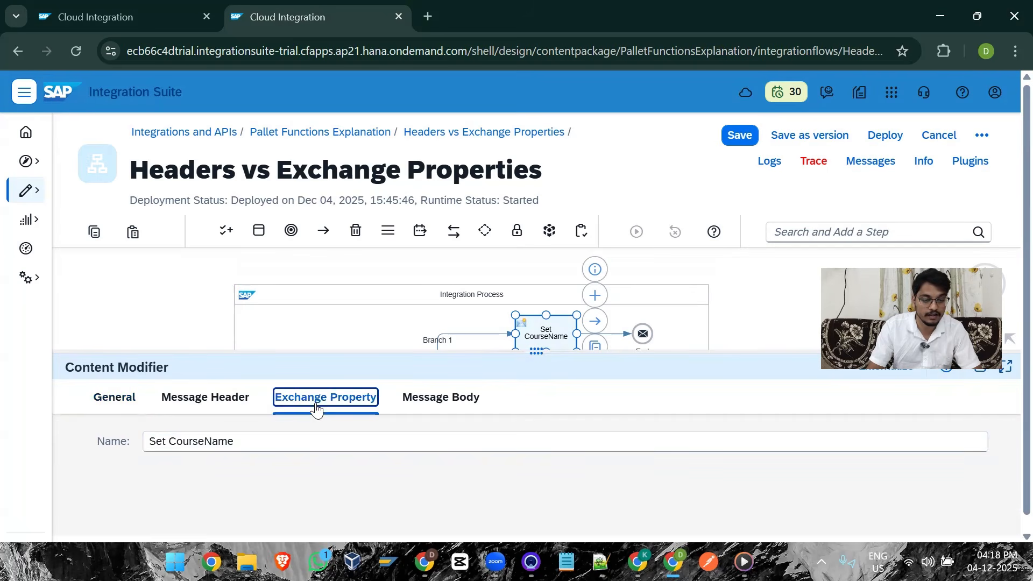
drag(565, 352, 559, 275)
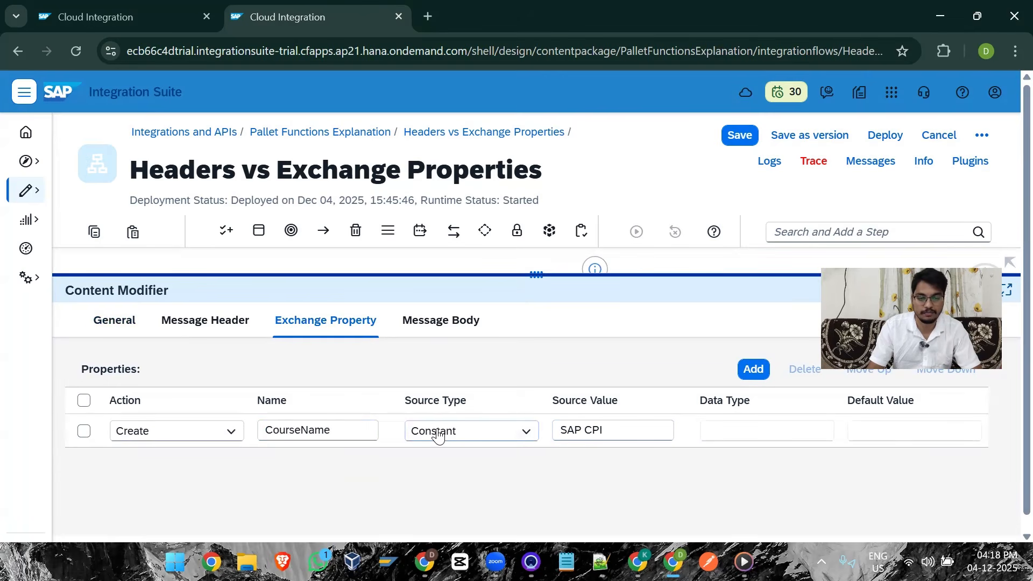
drag(518, 276, 473, 482)
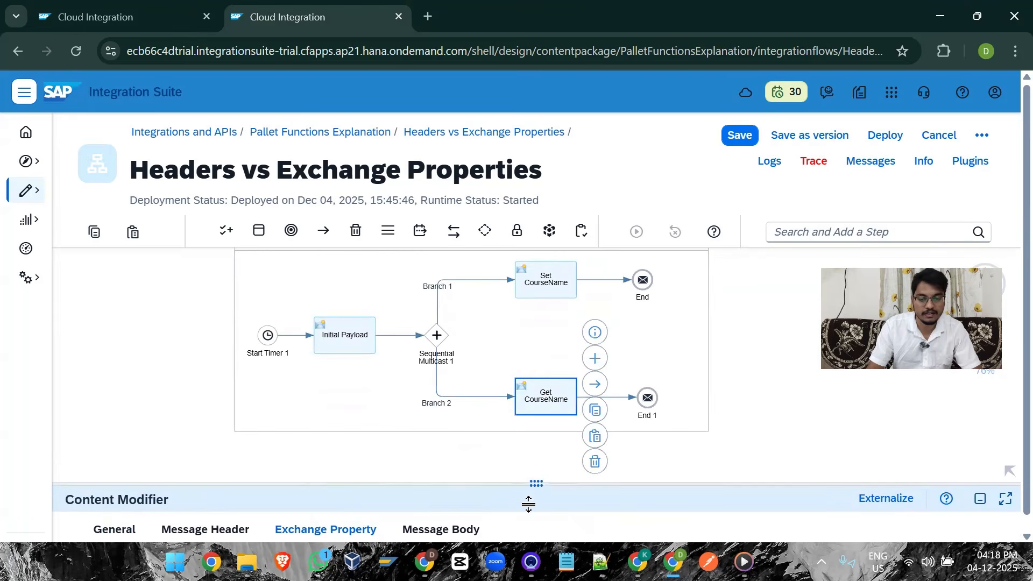
Review the exchange property and message body expression of the Get CourseName content modifier in Branch 2.
click(543, 397)
click(318, 370)
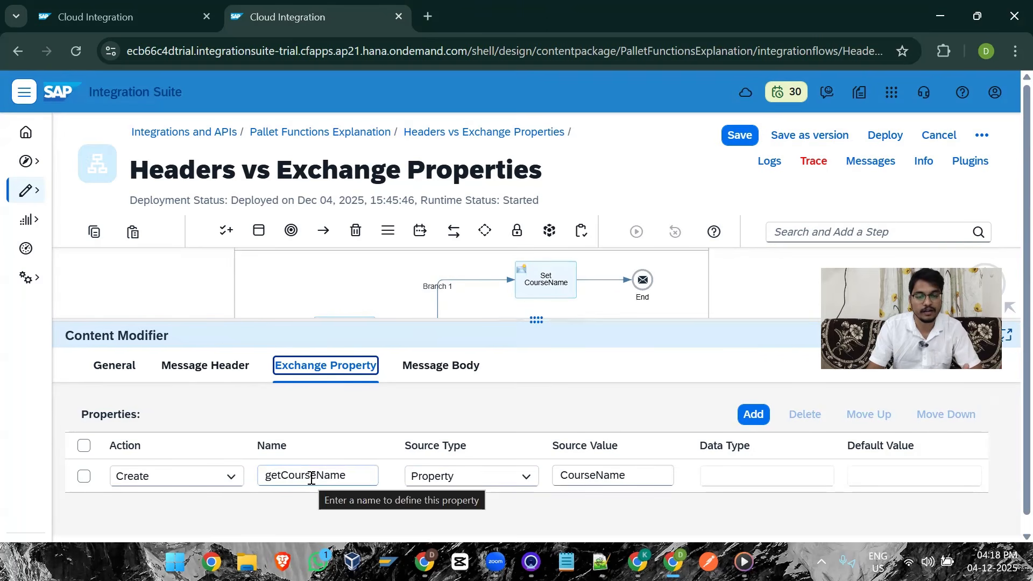
click(439, 366)
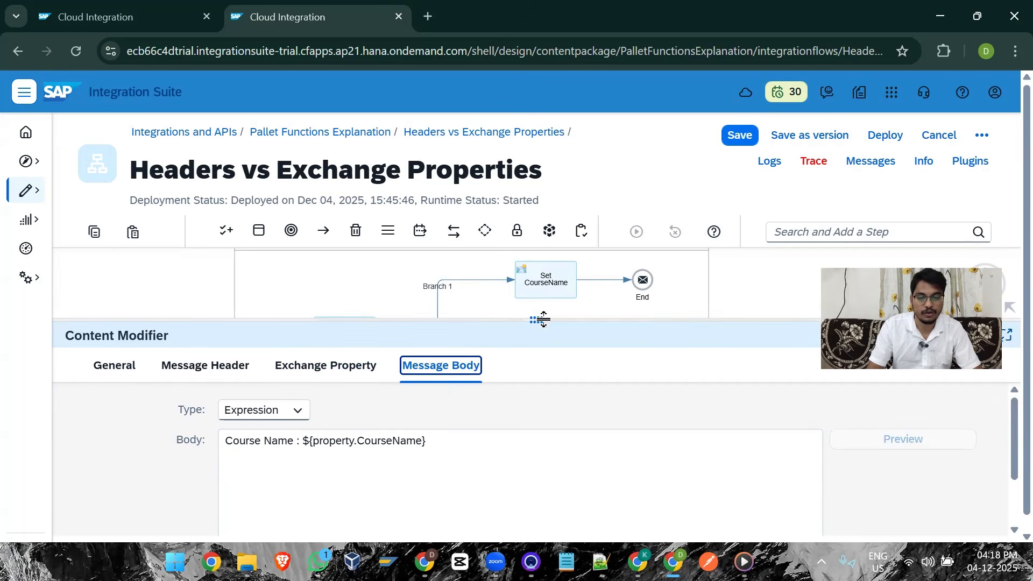
drag(537, 320, 817, 482)
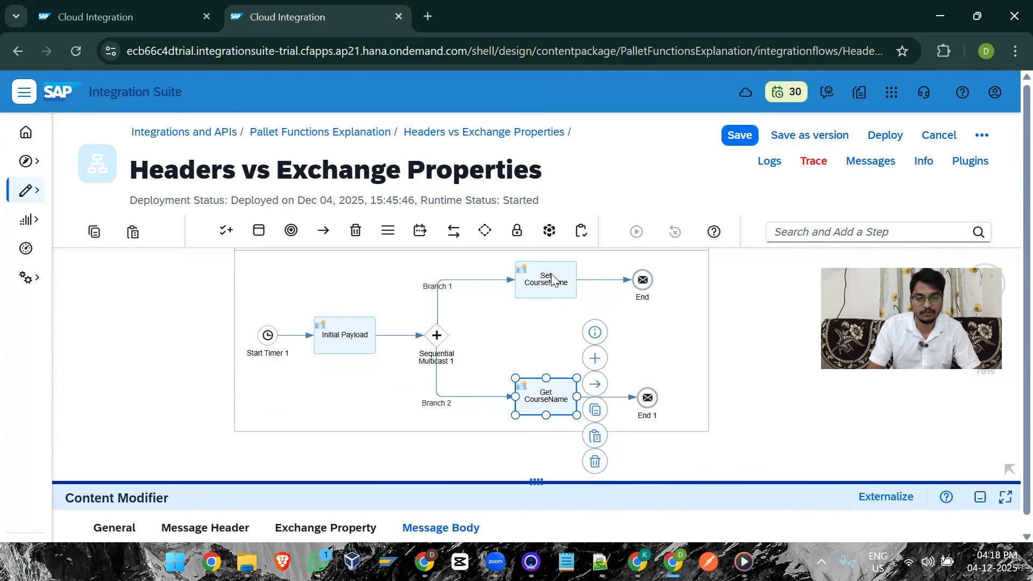
click(547, 316)
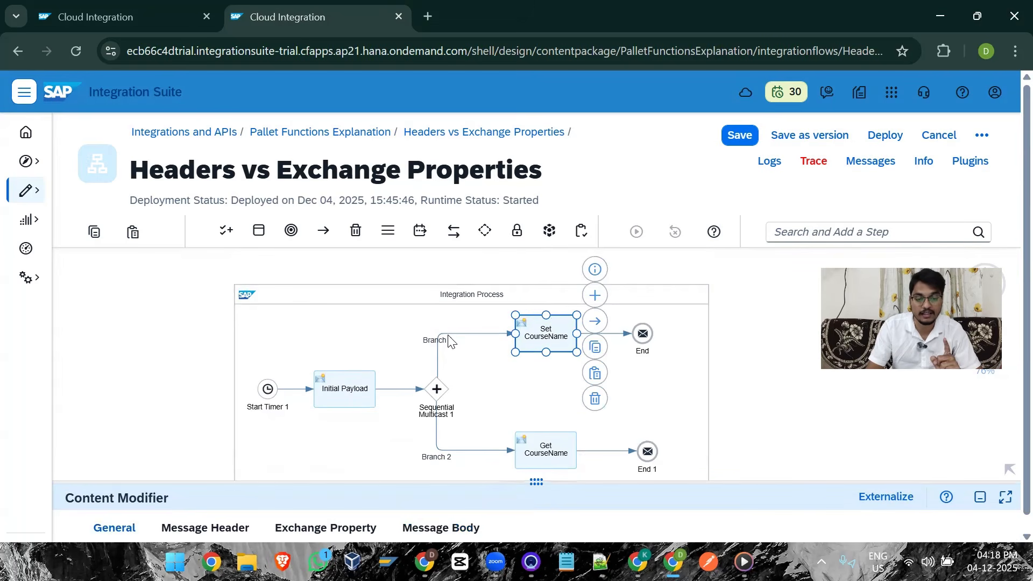
click(547, 451)
scroll(545, 430, down, 1)
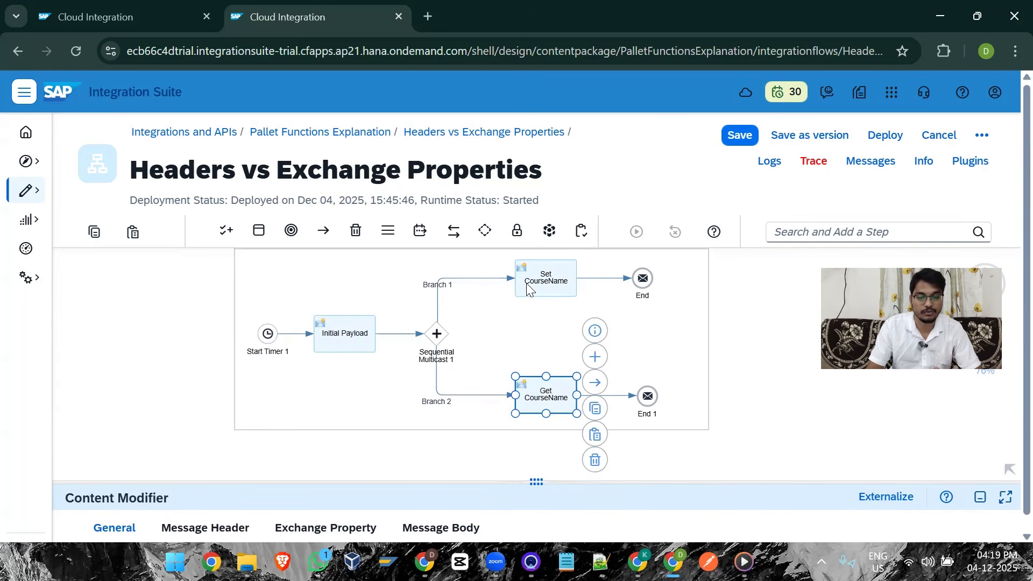
click(758, 359)
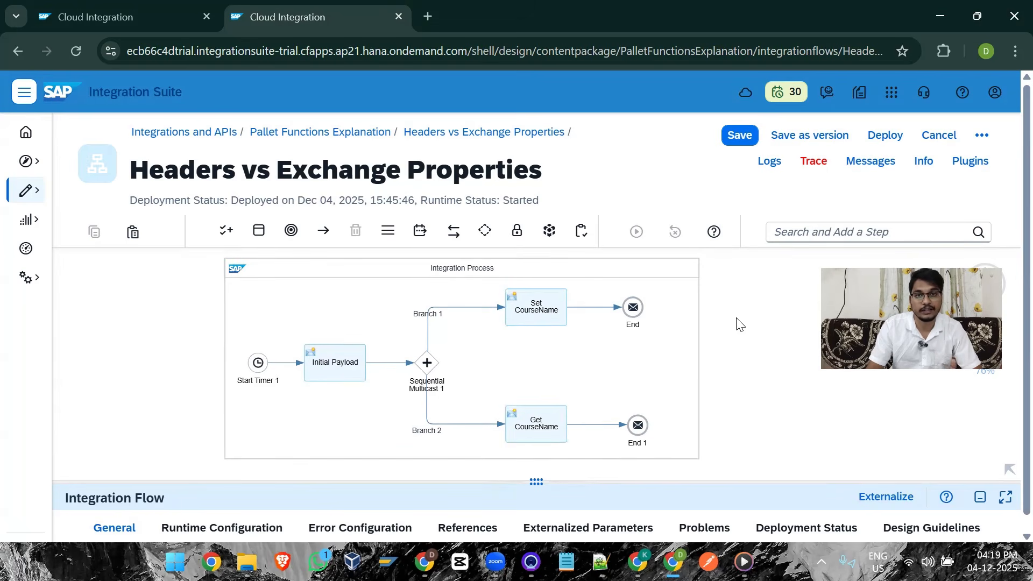
Save and deploy the integration flow on the Cloud Integration runtime profile.
click(884, 135)
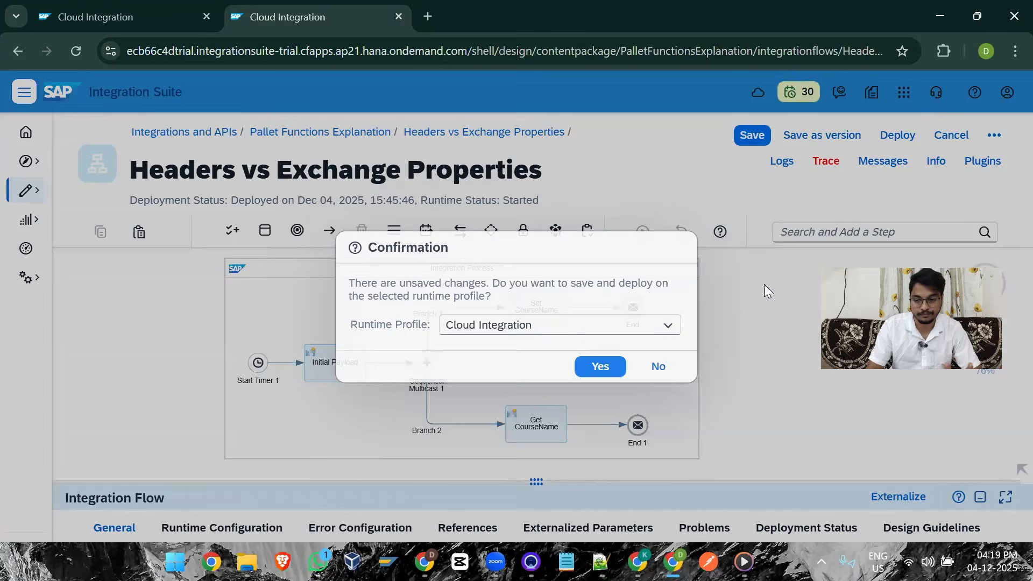
click(597, 364)
click(666, 342)
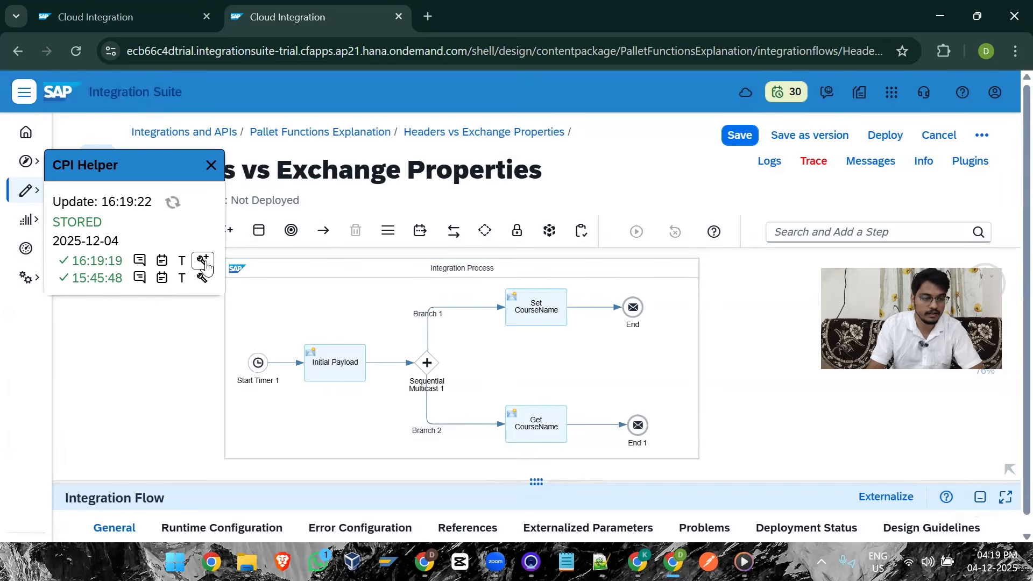
Show the inline trace of the latest run and inspect the CourseName property before Branch 1's End event.
click(203, 261)
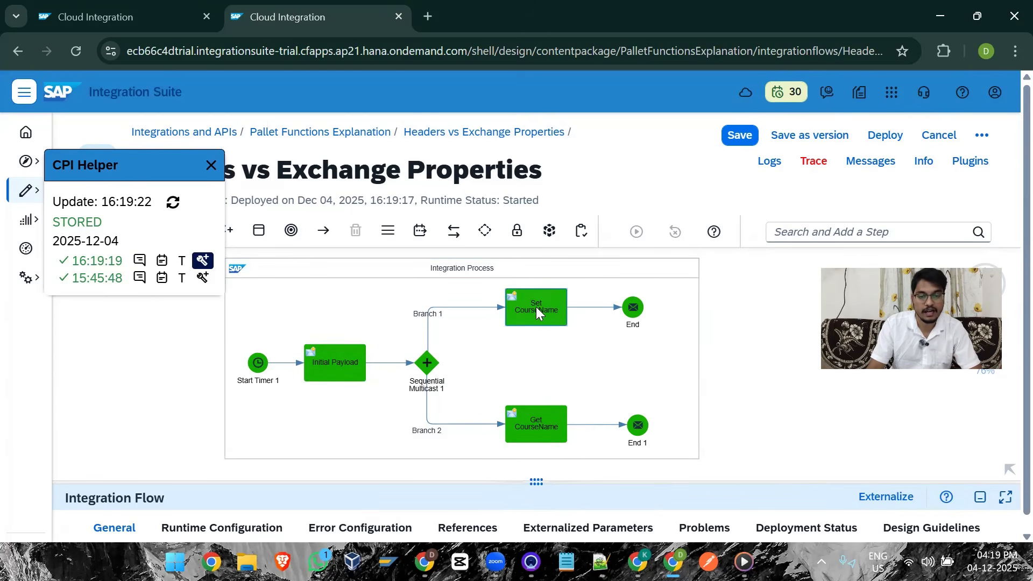
click(634, 308)
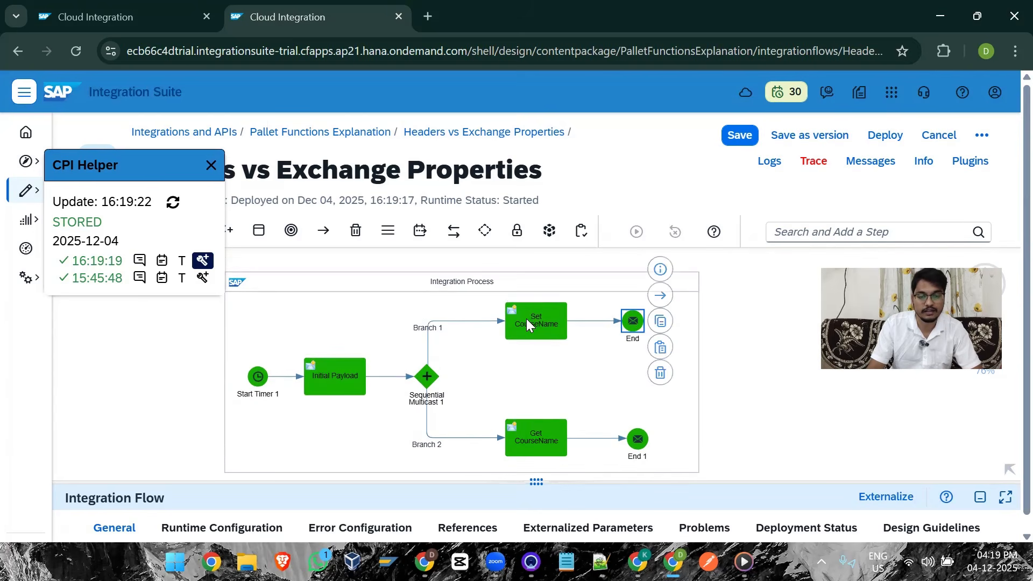
click(633, 322)
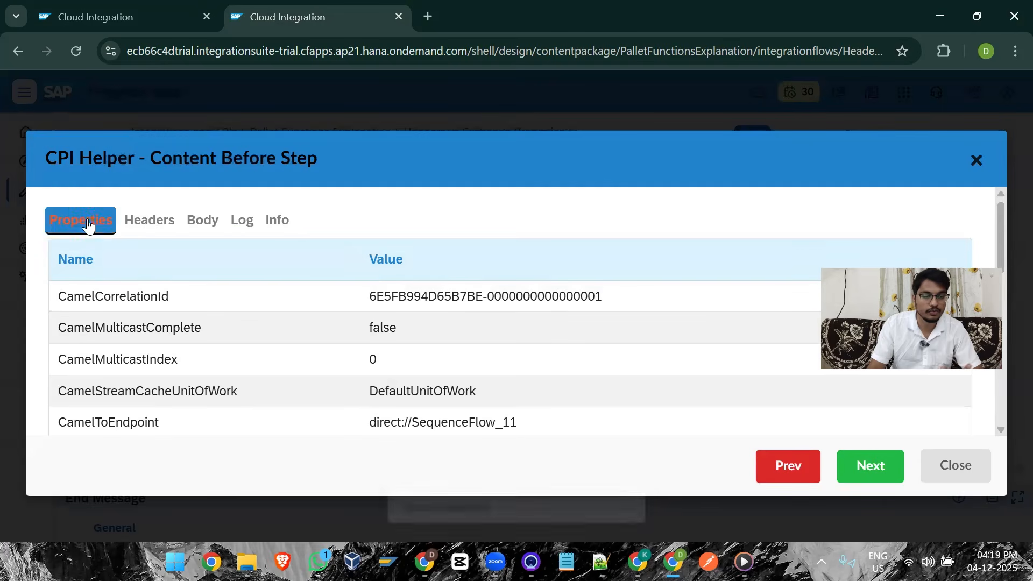
scroll(124, 345, down, 2)
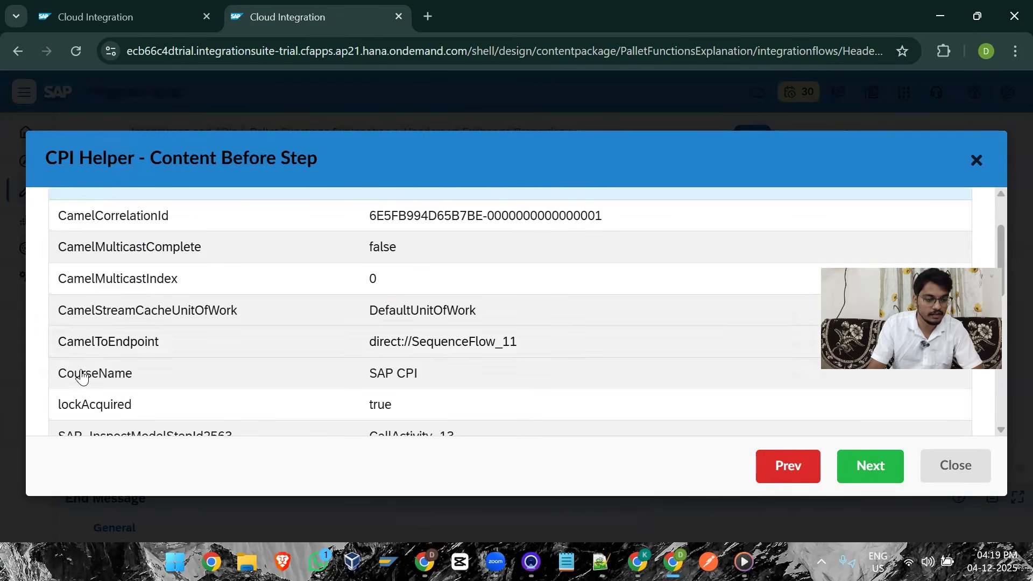
drag(58, 375, 129, 380)
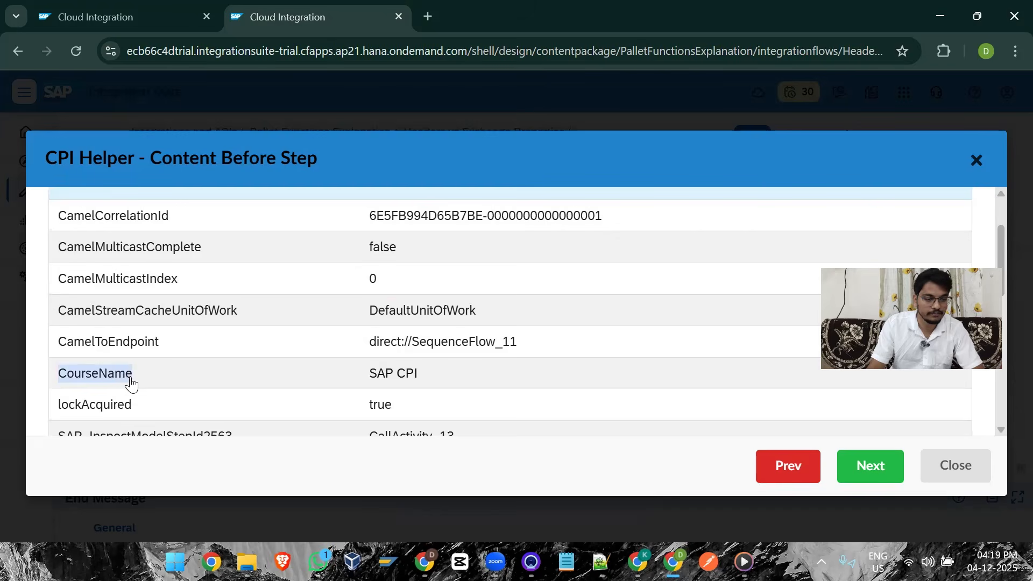
drag(368, 380, 421, 377)
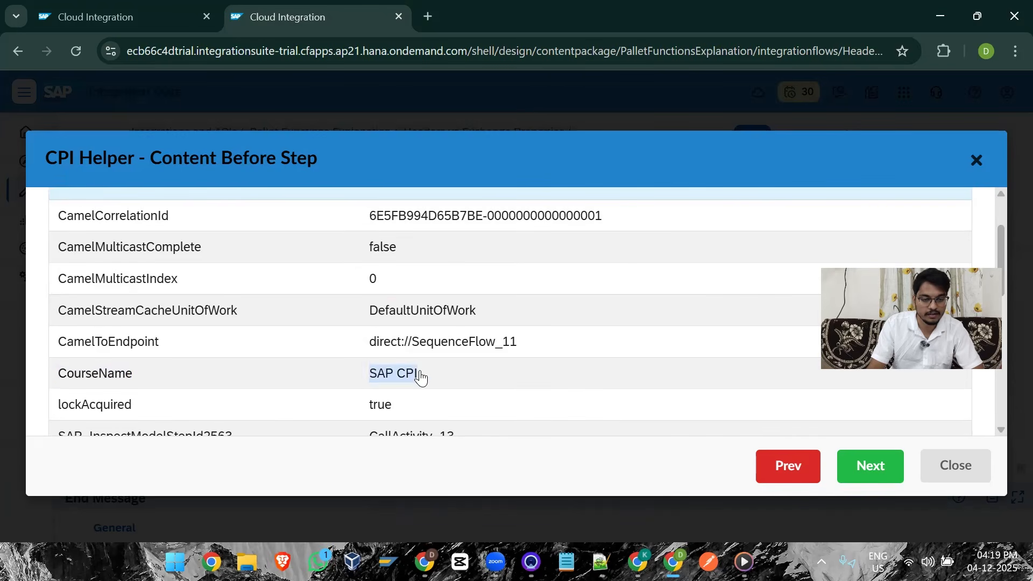
Inspect the message body before Branch 1's End event and close the trace content.
scroll(361, 365, up, 2)
click(211, 226)
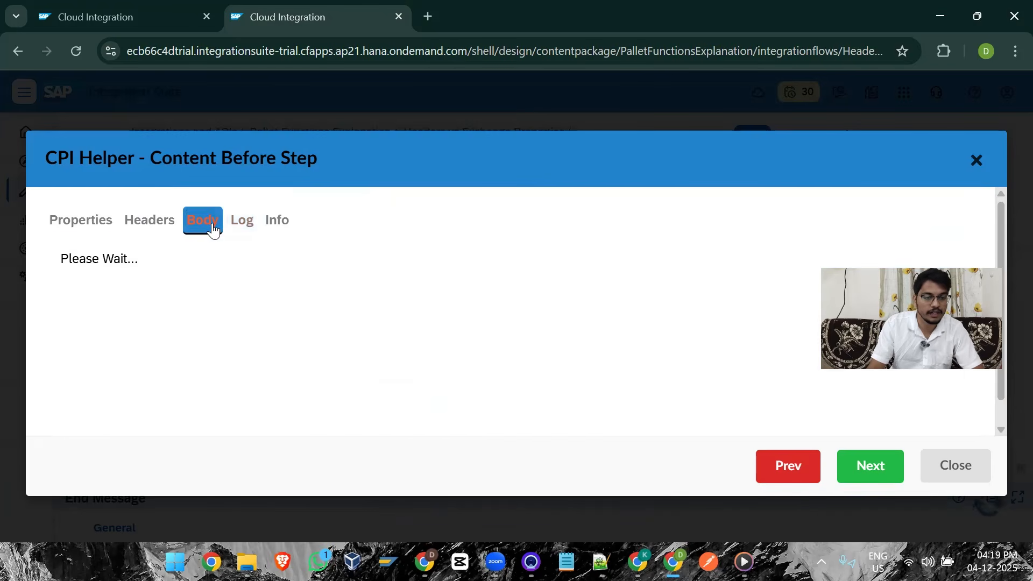
triple_click(56, 302)
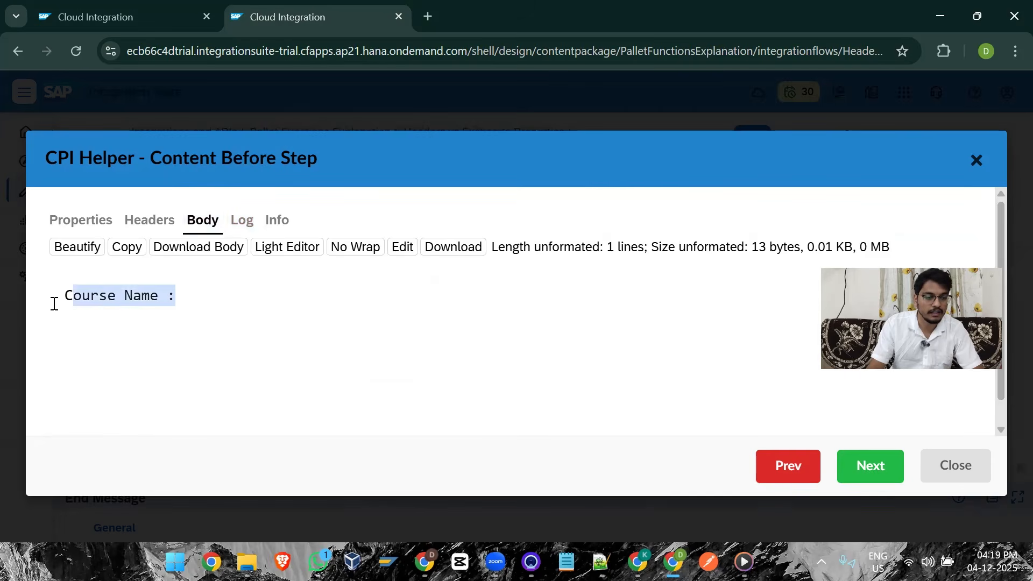
click(945, 469)
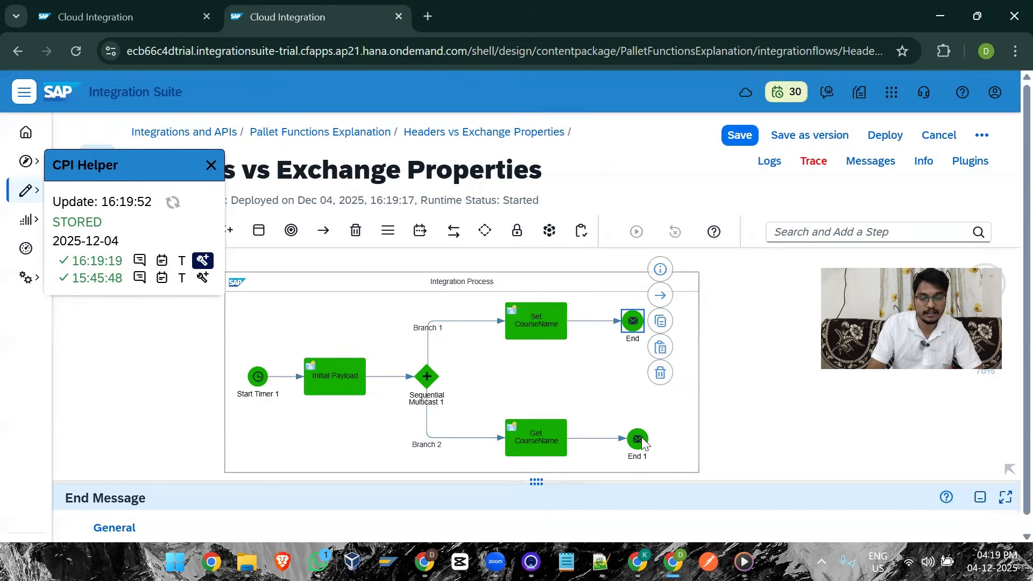
Check the traced properties before Branch 2's End 1 event for CourseName and inspect the message body there.
click(637, 439)
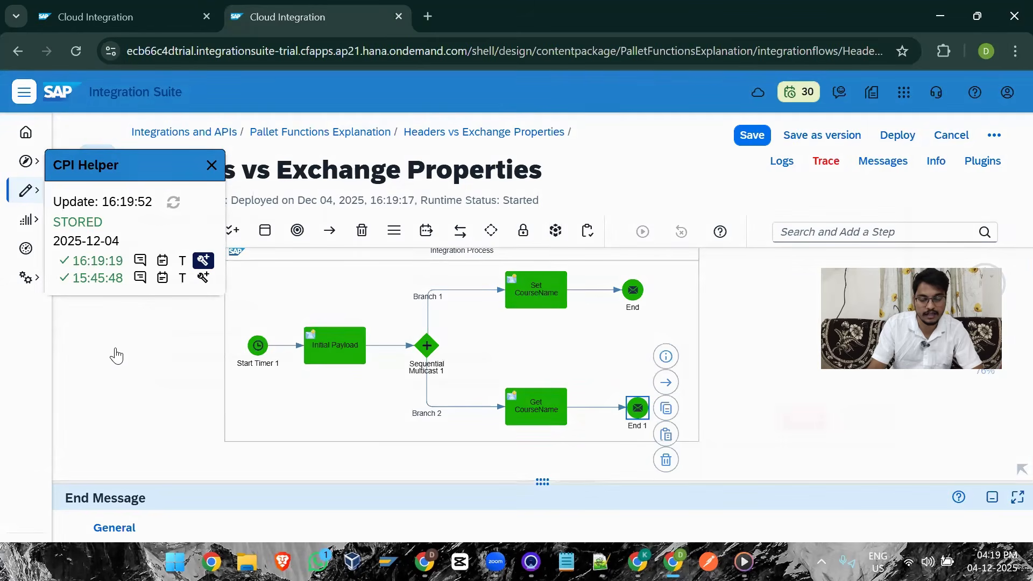
scroll(124, 311, down, 5)
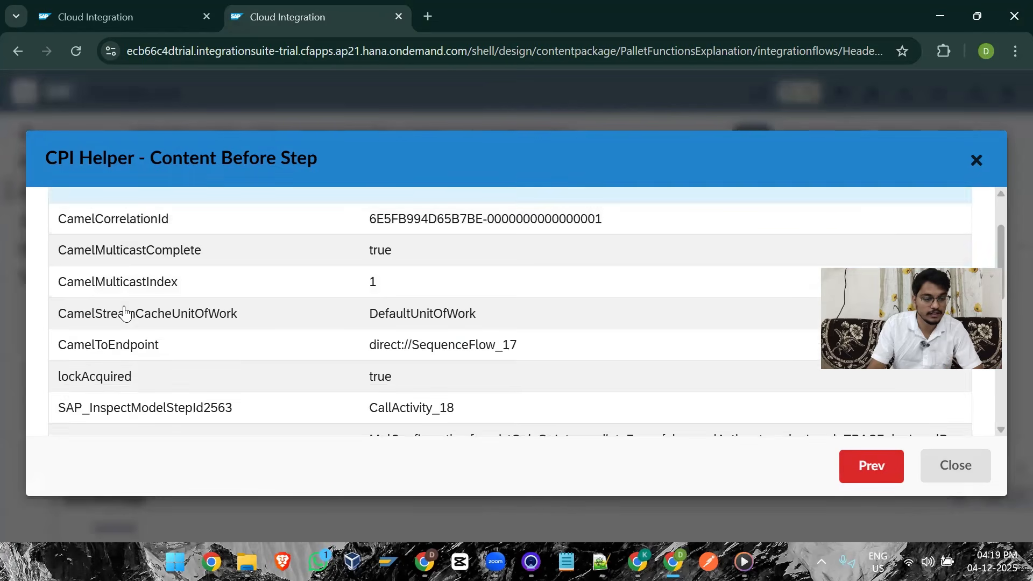
scroll(124, 312, down, 4)
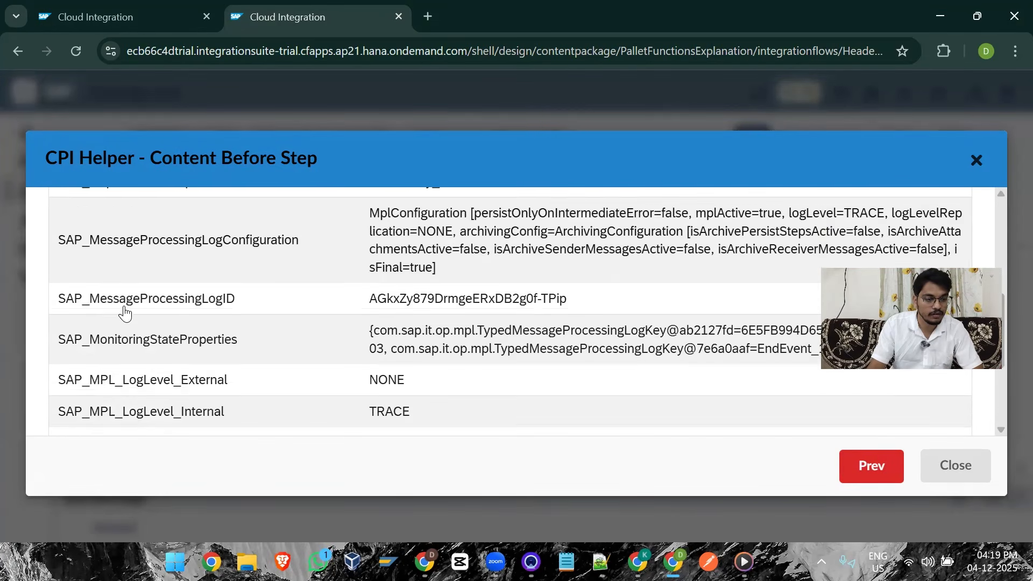
scroll(124, 312, up, 15)
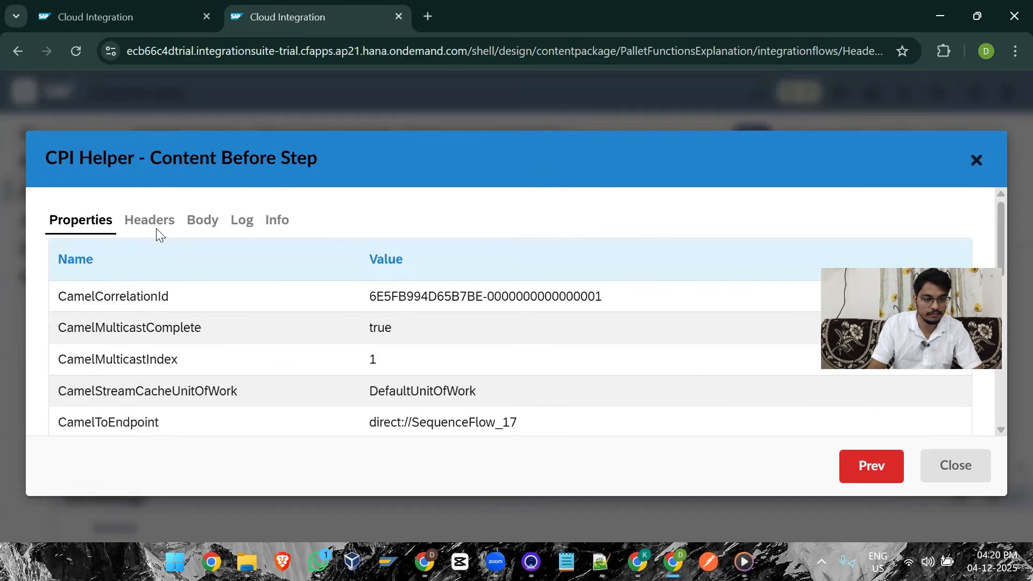
click(202, 220)
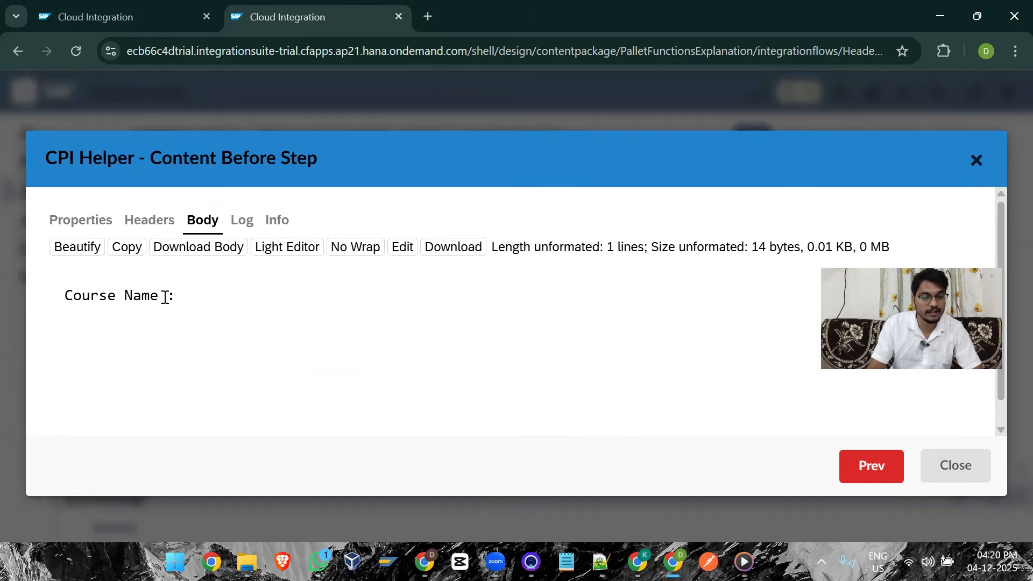
triple_click(79, 300)
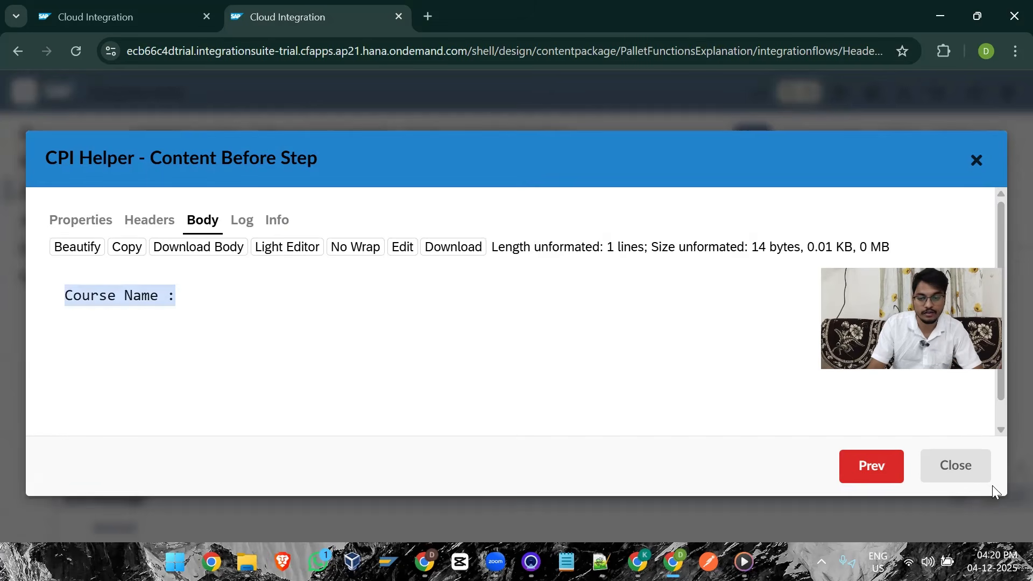
Close the traced content of Branch 2's End 1 event and deselect the event in the integration flow.
click(968, 471)
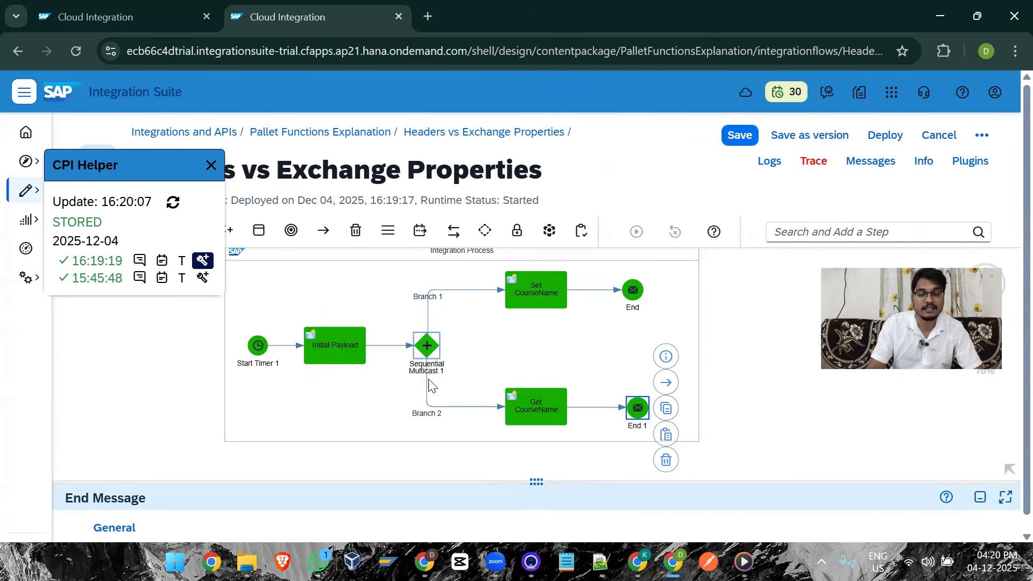
click(730, 364)
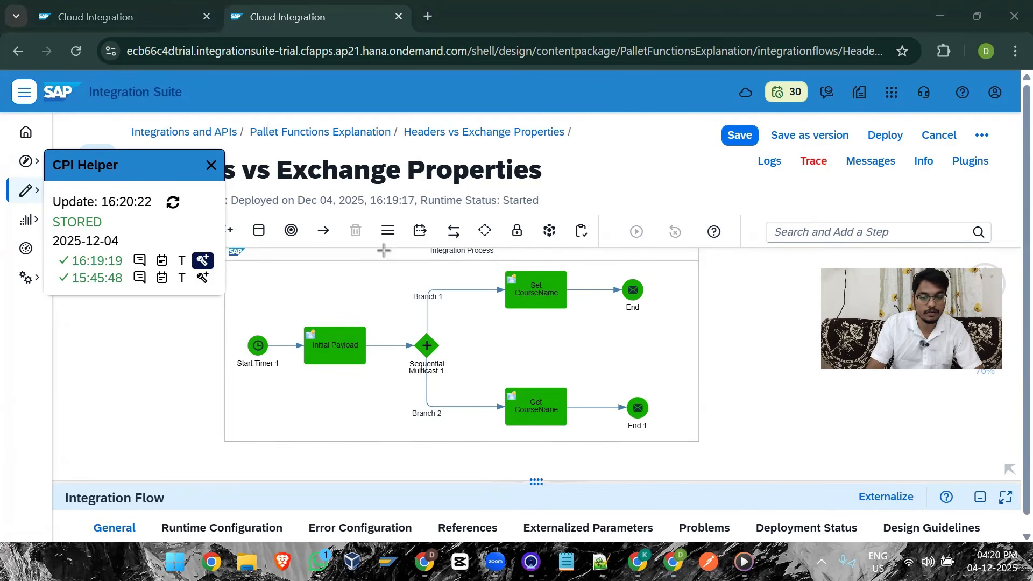
drag(382, 249, 506, 310)
drag(617, 313, 681, 322)
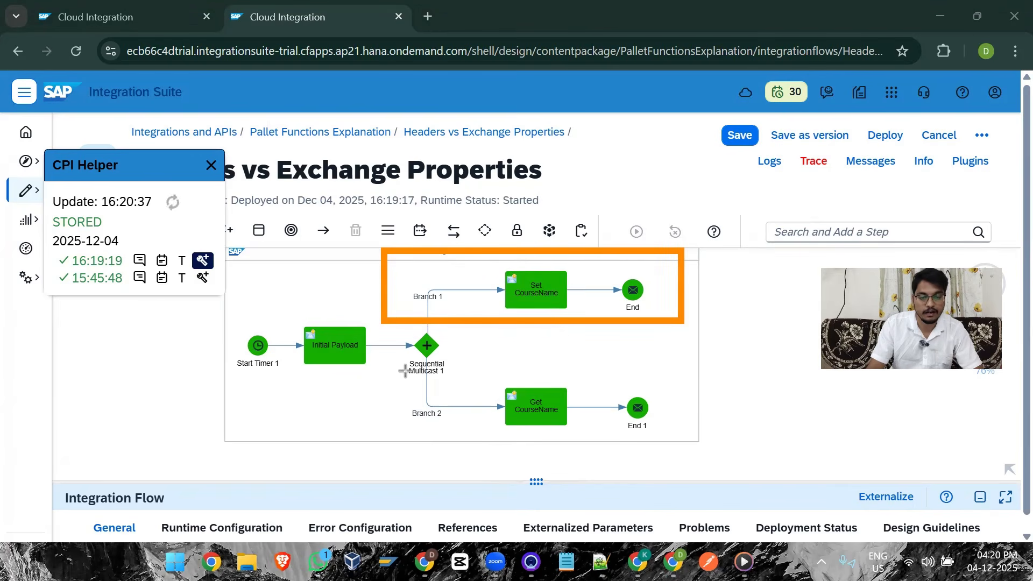
mouse_move(403, 369)
mouse_down()
mouse_move(440, 426)
mouse_move(683, 442)
mouse_up()
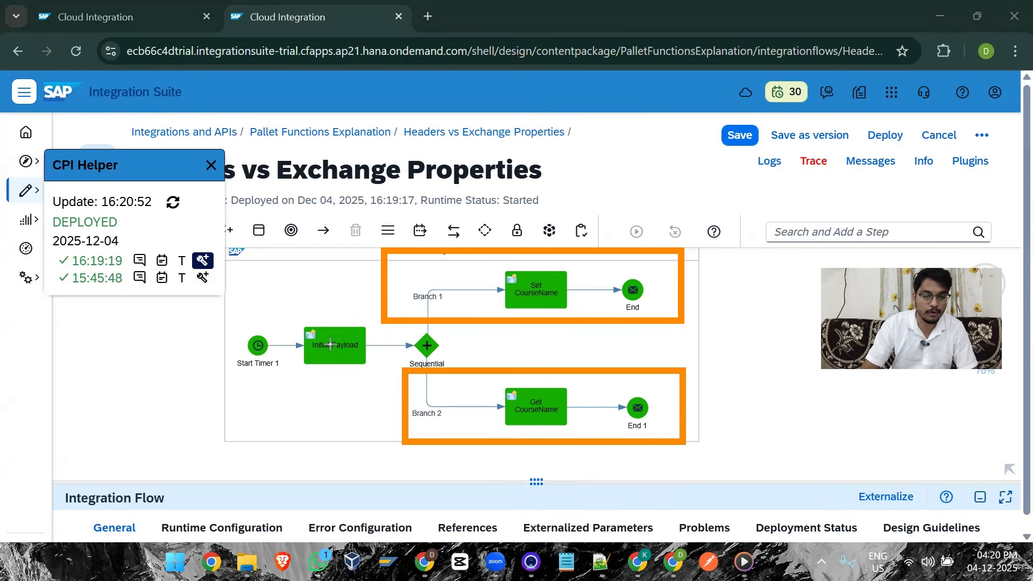
mouse_move(323, 310)
mouse_down()
mouse_move(379, 406)
mouse_move(377, 379)
mouse_up()
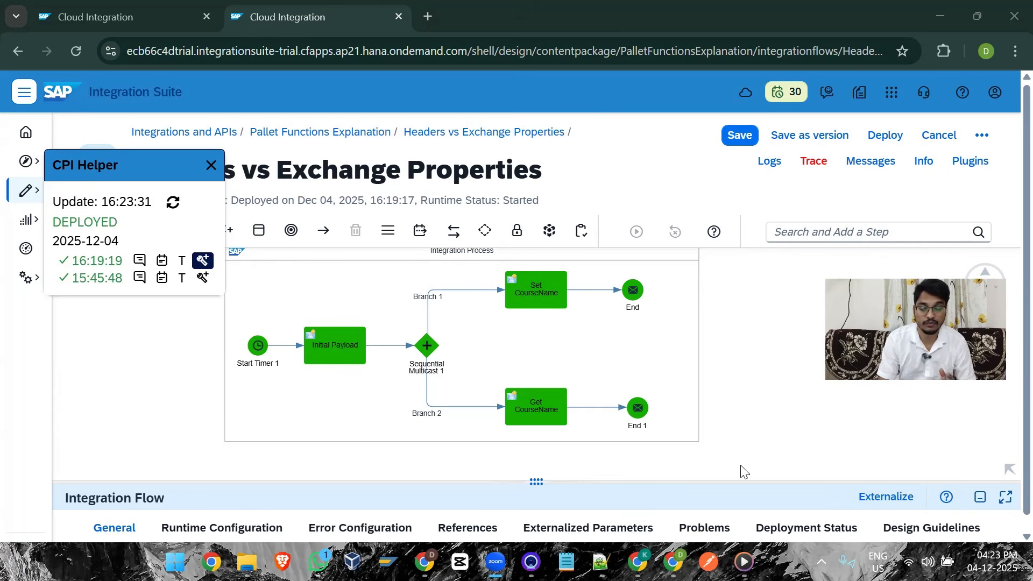
Switch to the Complete SAP CPI Course presentation in Google Slides, present it from the Content Modifier slide, and advance one slide.
click(672, 562)
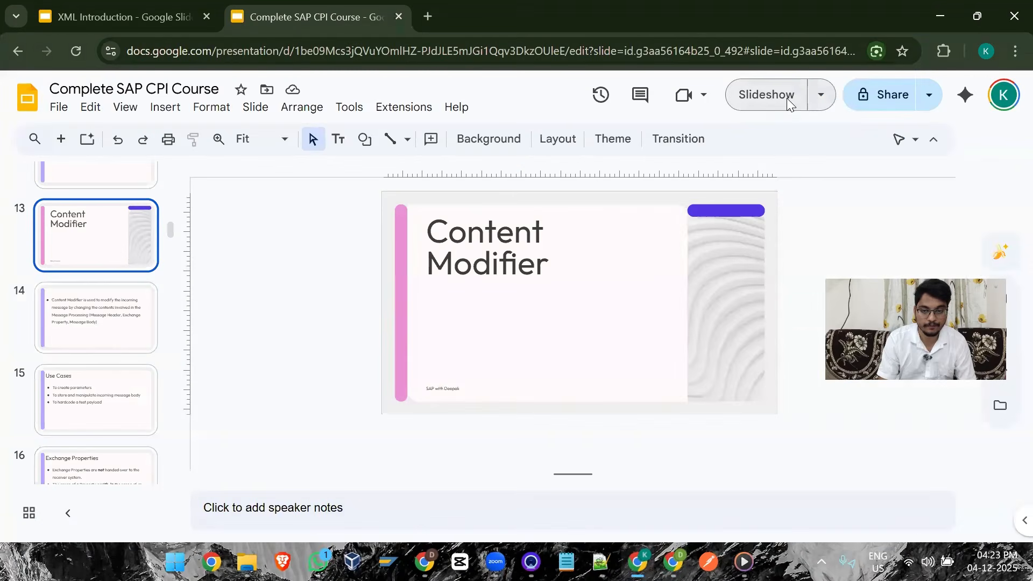
click(767, 94)
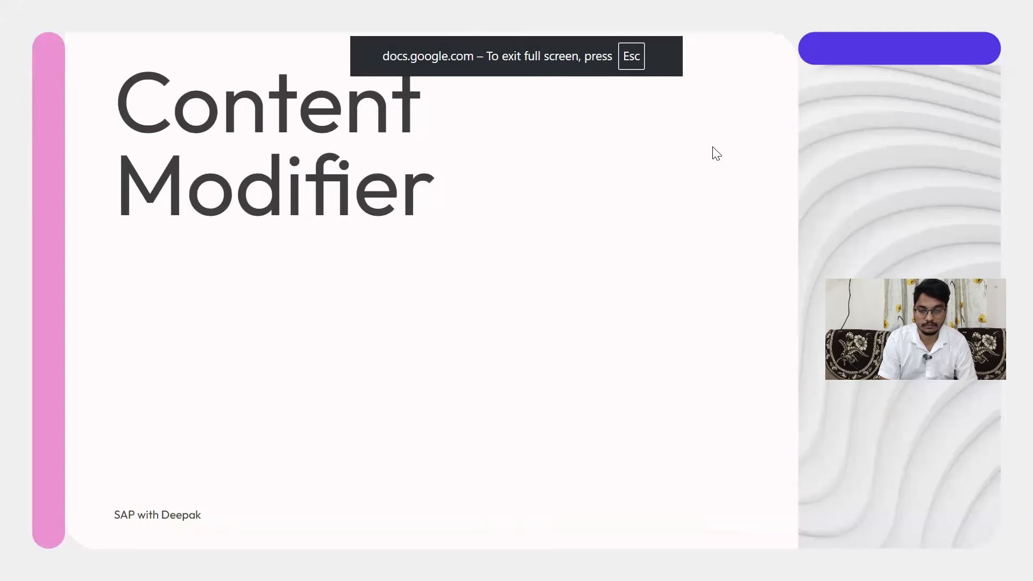
key(Right)
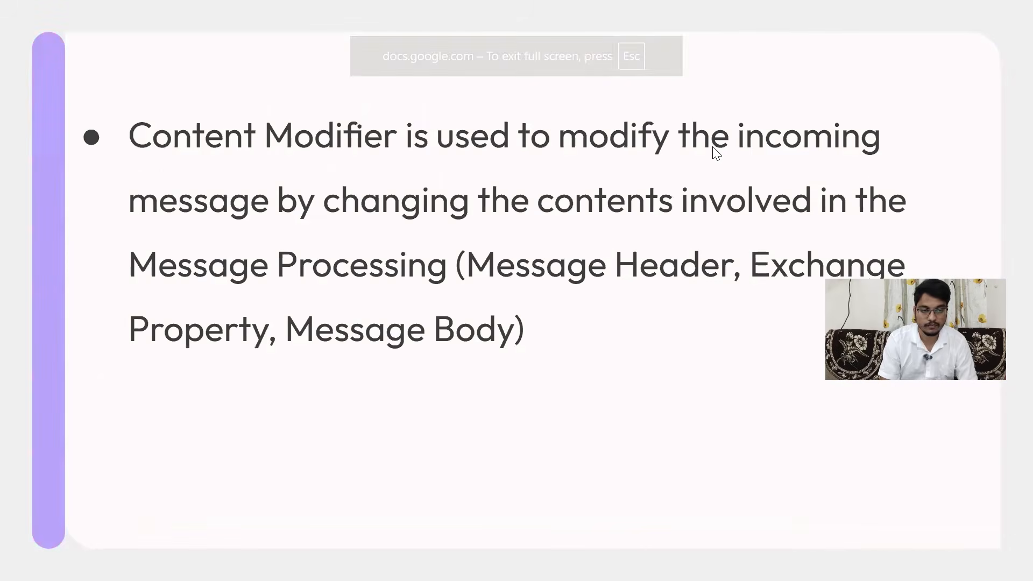